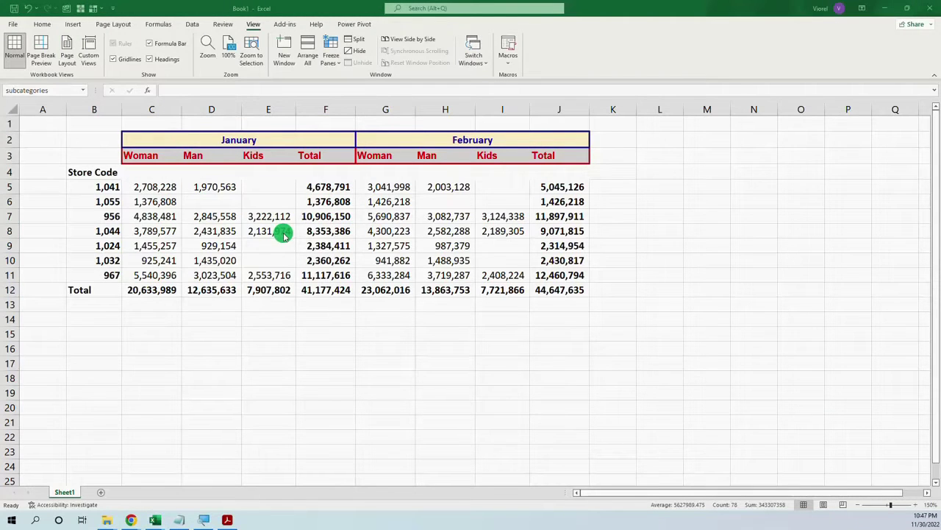
Select the subcategories named range and load it from Table/Range into Power Query
click(83, 91)
click(83, 91)
key(Escape)
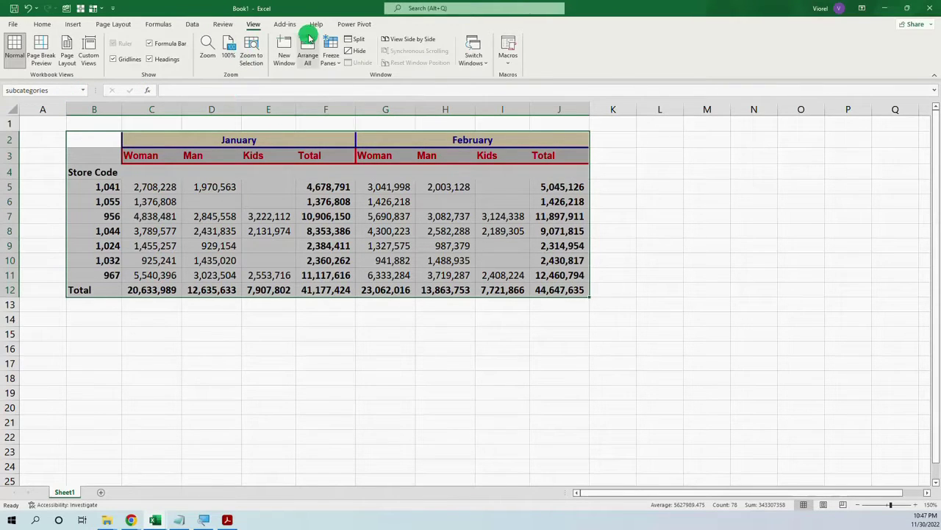
click(192, 23)
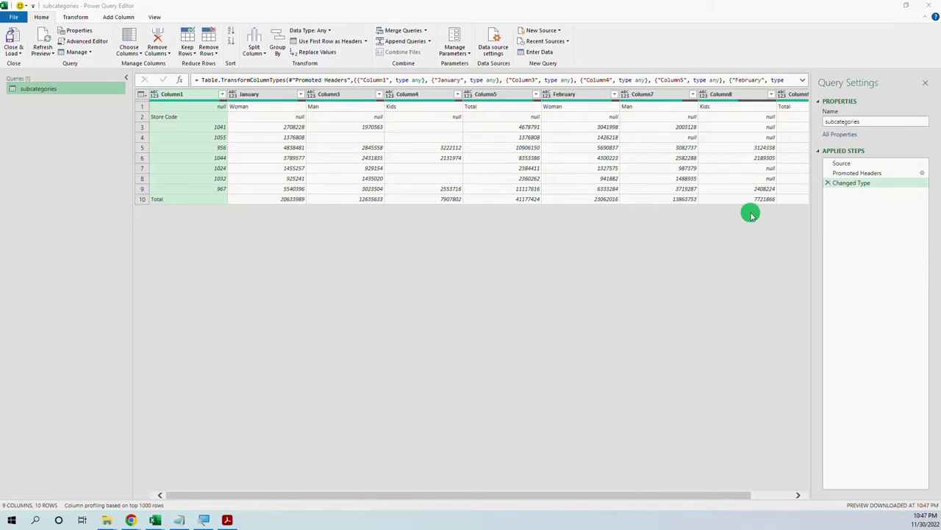
Remove the Changed Type and Promoted Headers steps, leaving only Source
click(828, 184)
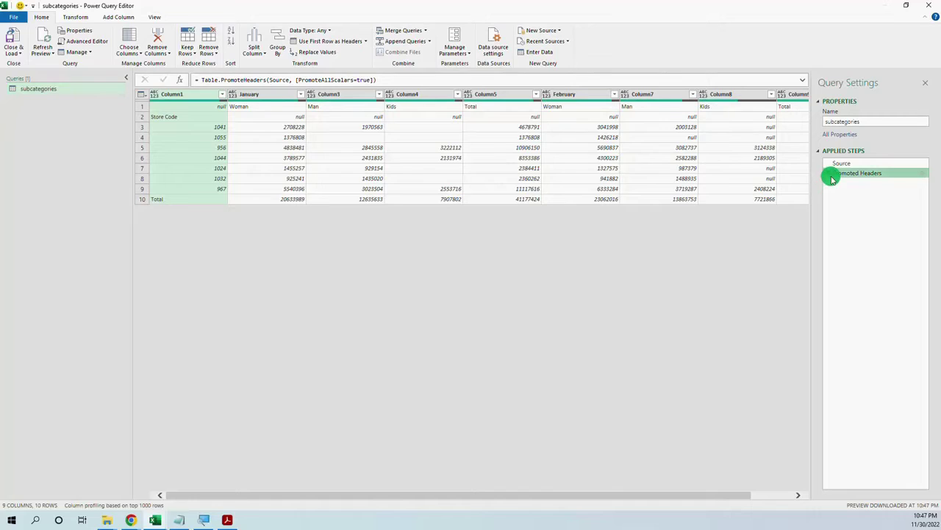
click(828, 173)
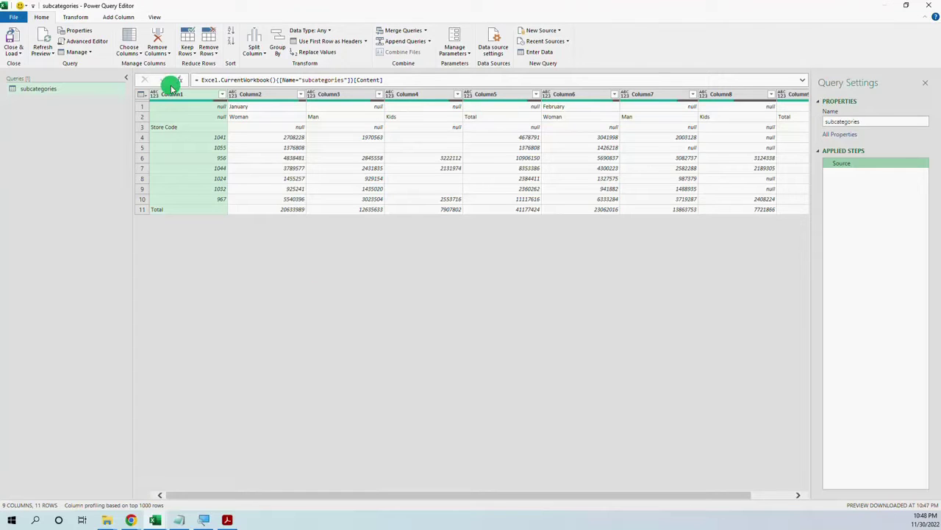
click(83, 16)
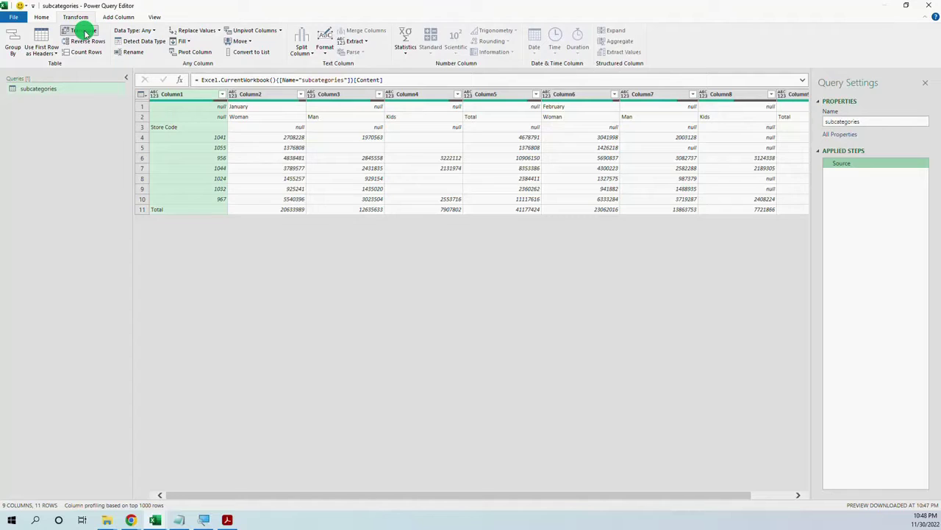
Transpose the table and fill Column1 down so January and February repeat per section
click(83, 31)
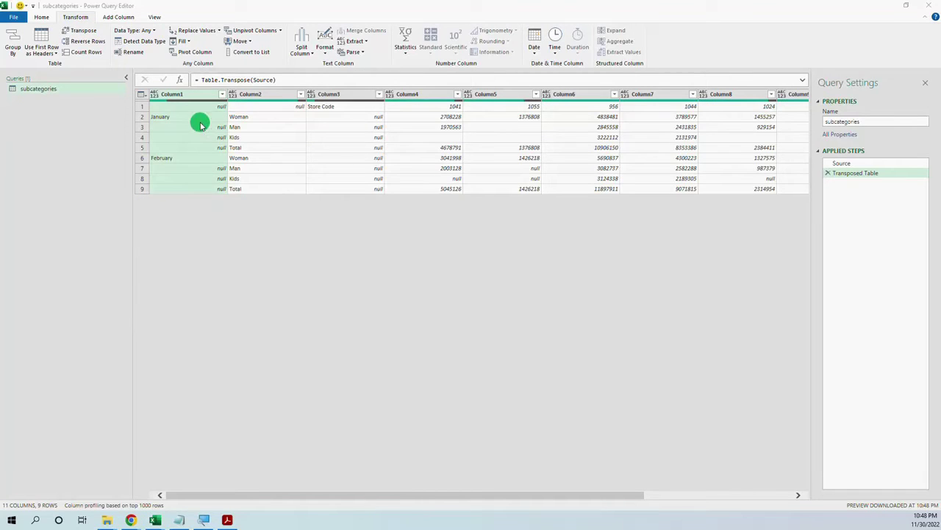
click(184, 93)
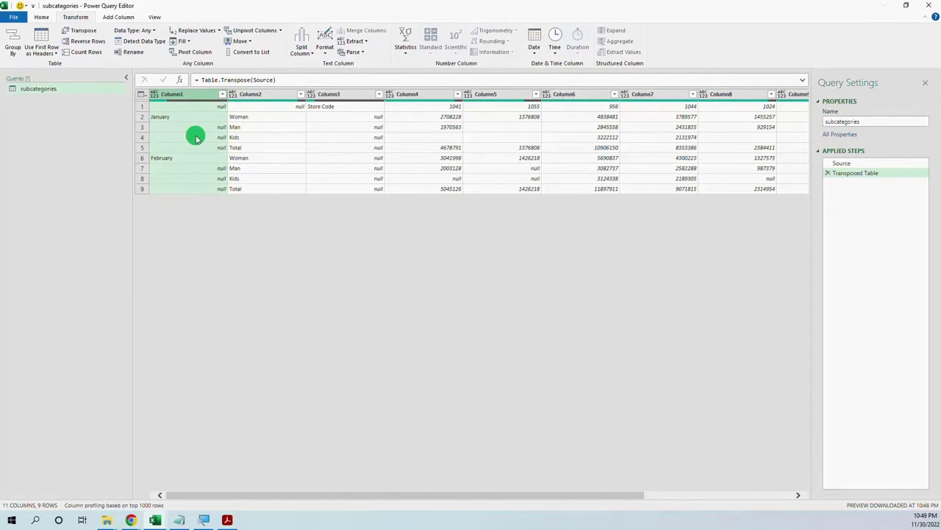
right_click(191, 98)
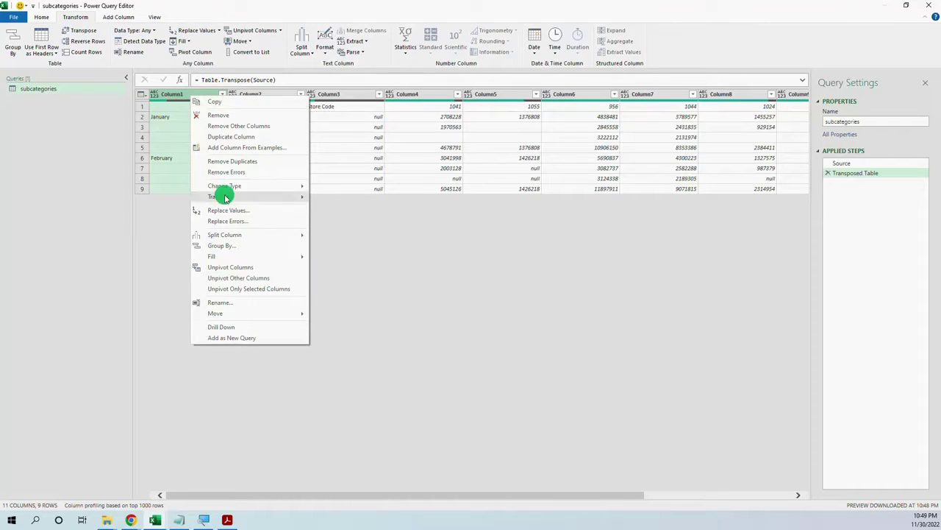
mouse_move(298, 256)
click(329, 257)
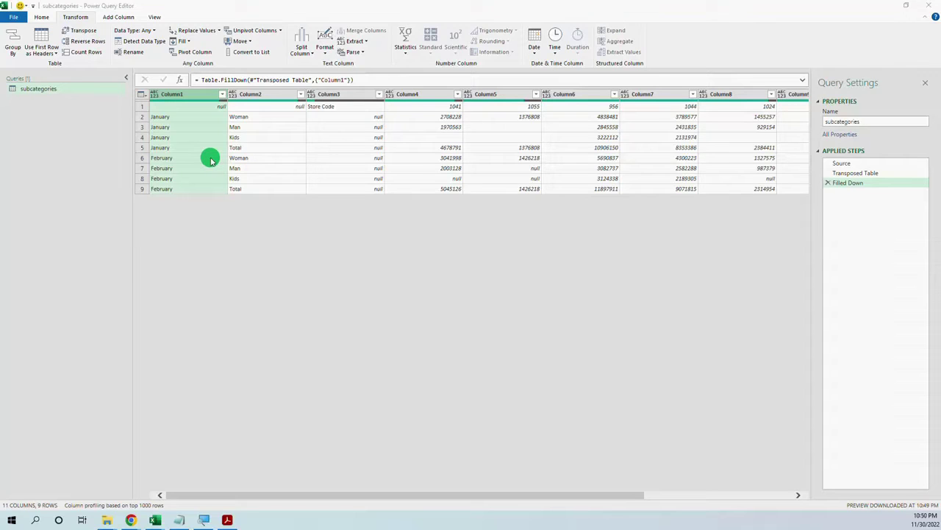
Merge Column1 and Column2 using a custom '&' separator
ctrl+click(259, 95)
right_click(259, 98)
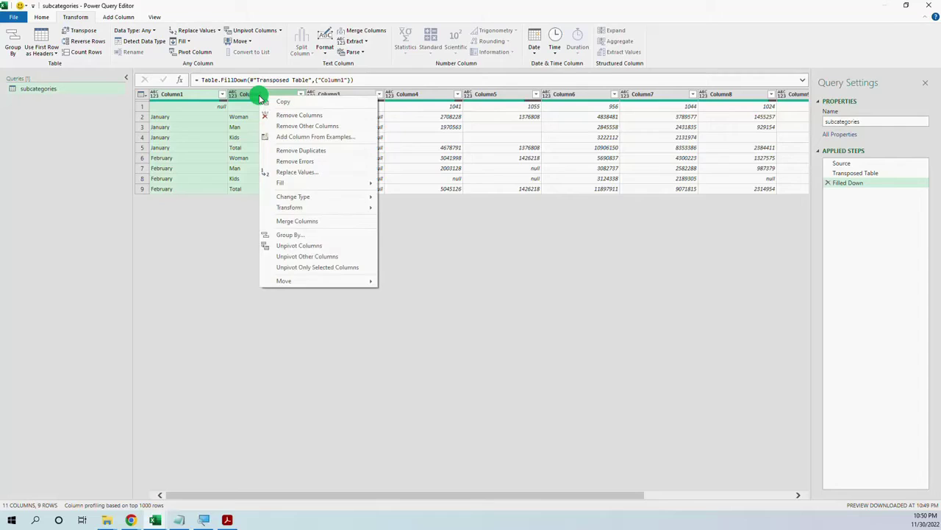
click(302, 221)
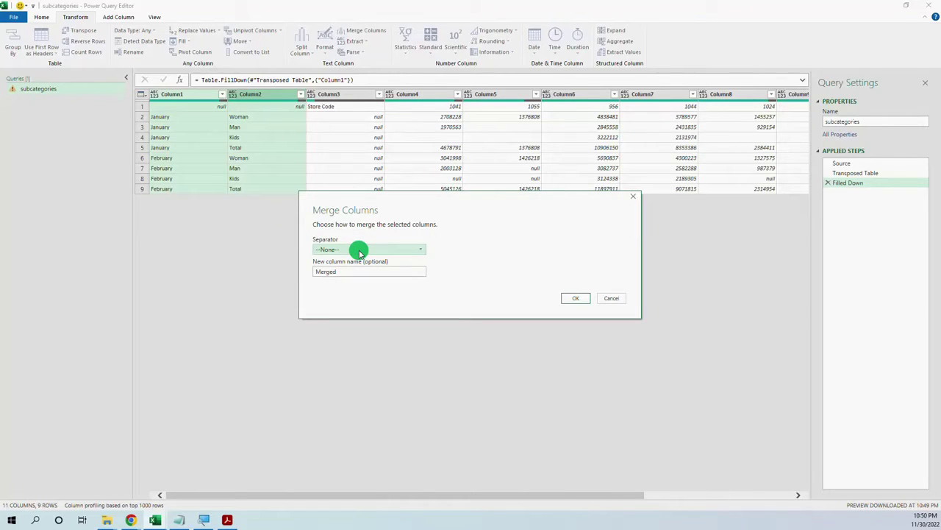
click(360, 252)
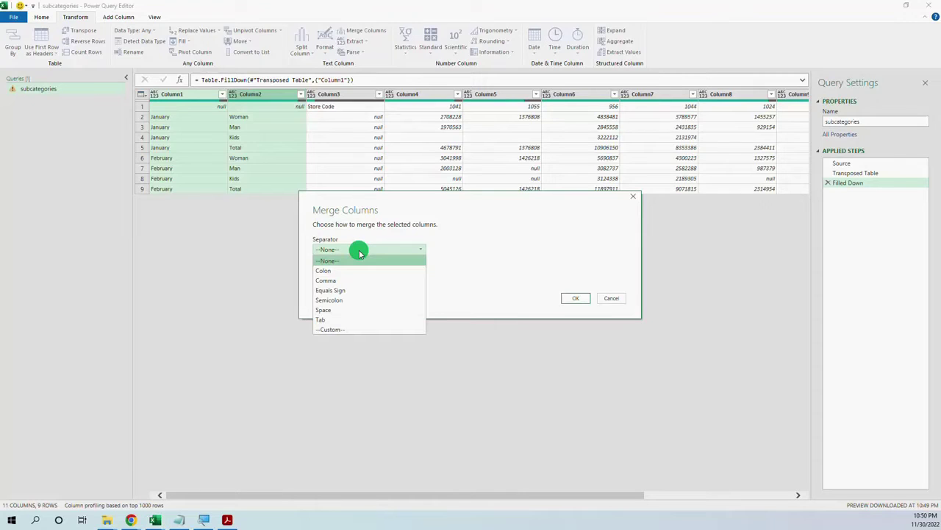
click(343, 330)
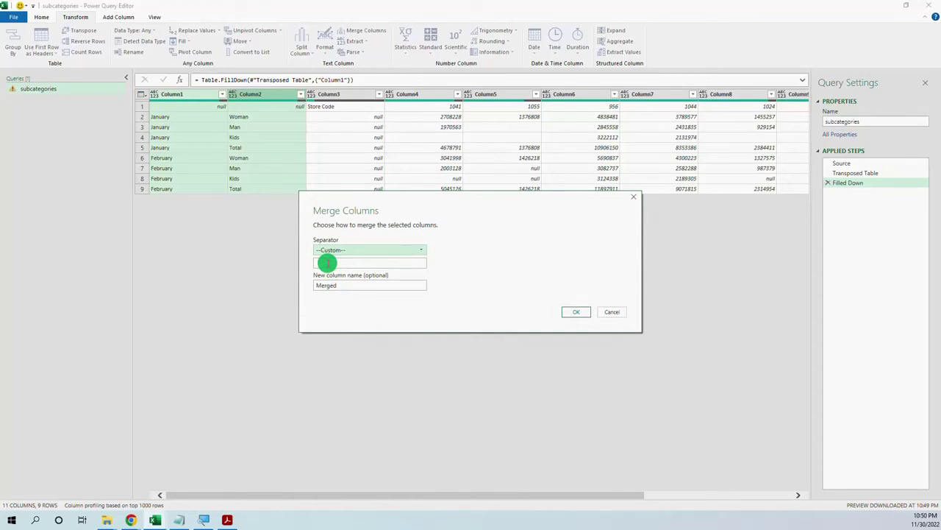
click(327, 262)
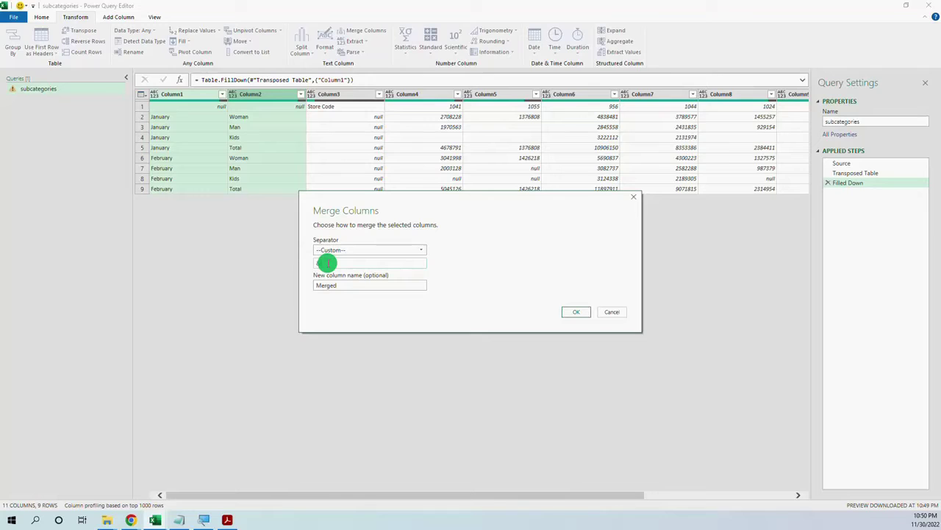
text(&)
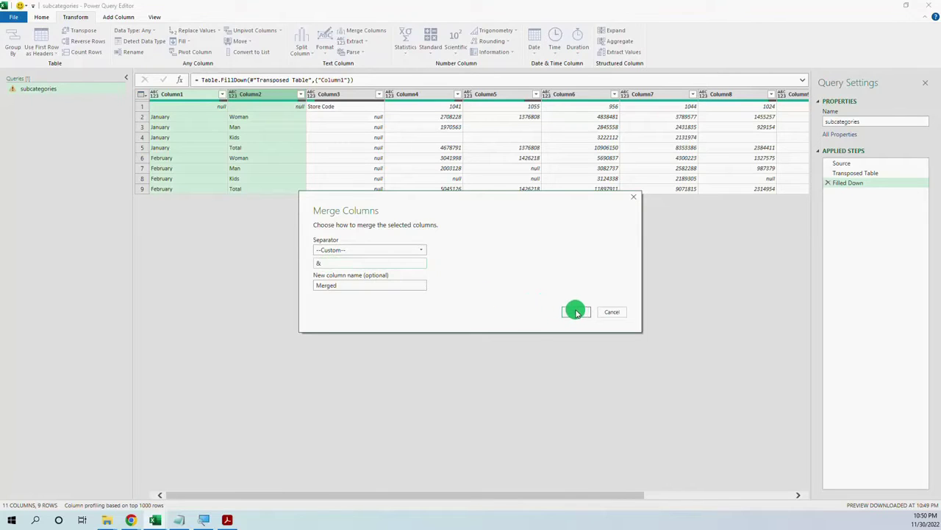
click(575, 311)
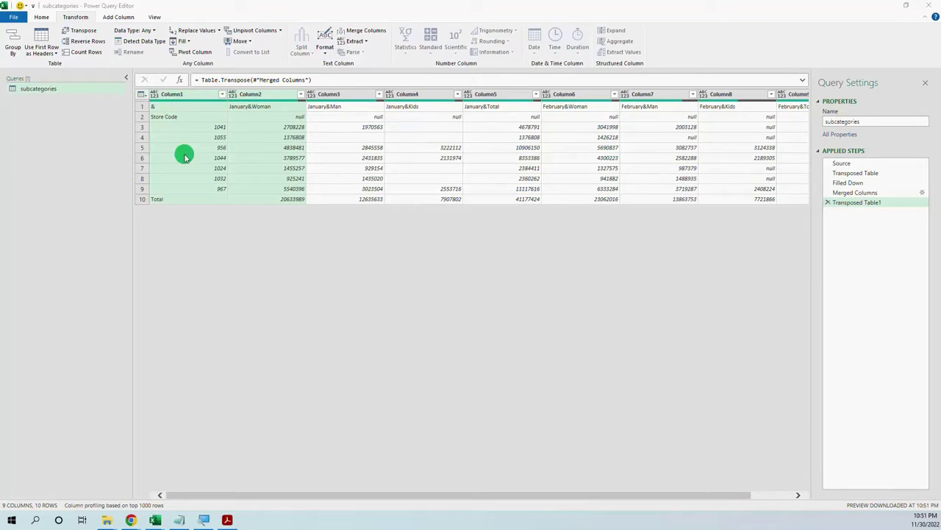
Replace the '&' value in Column1 with 'Store Code'
click(173, 106)
click(180, 94)
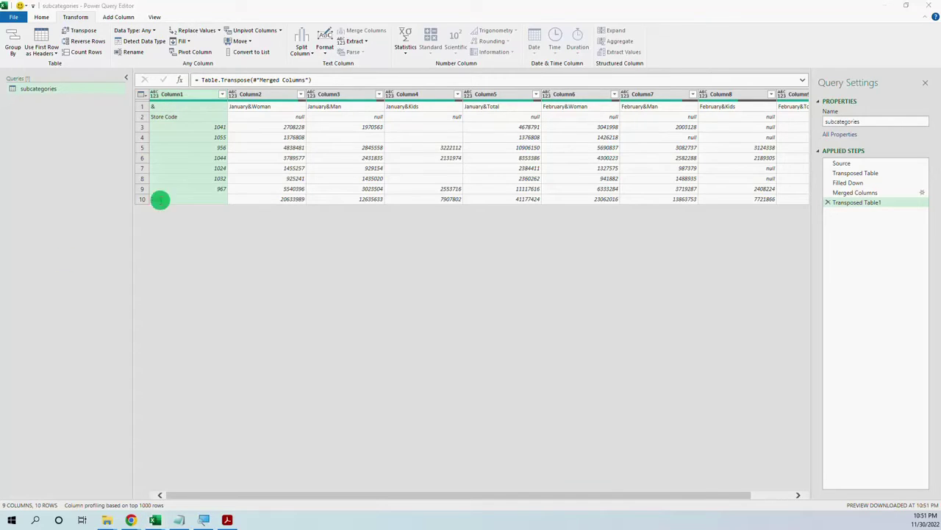
click(207, 29)
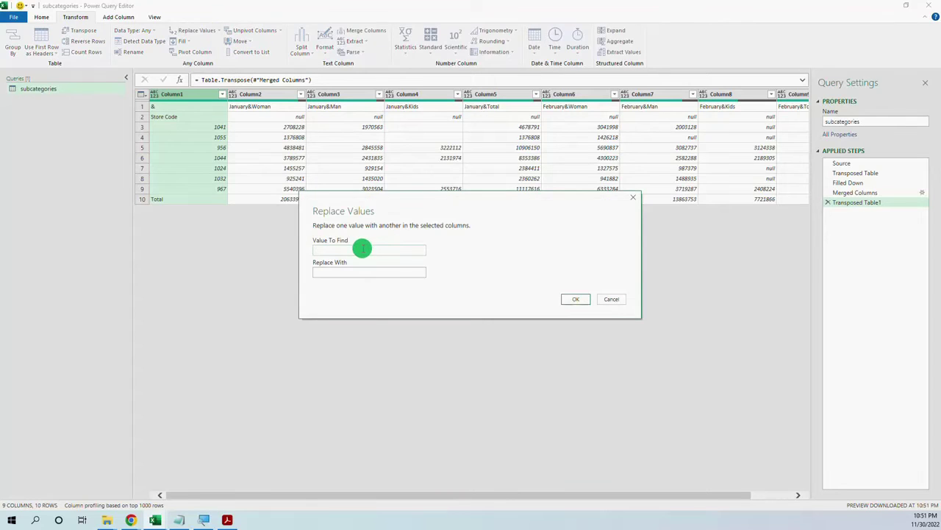
text(&)
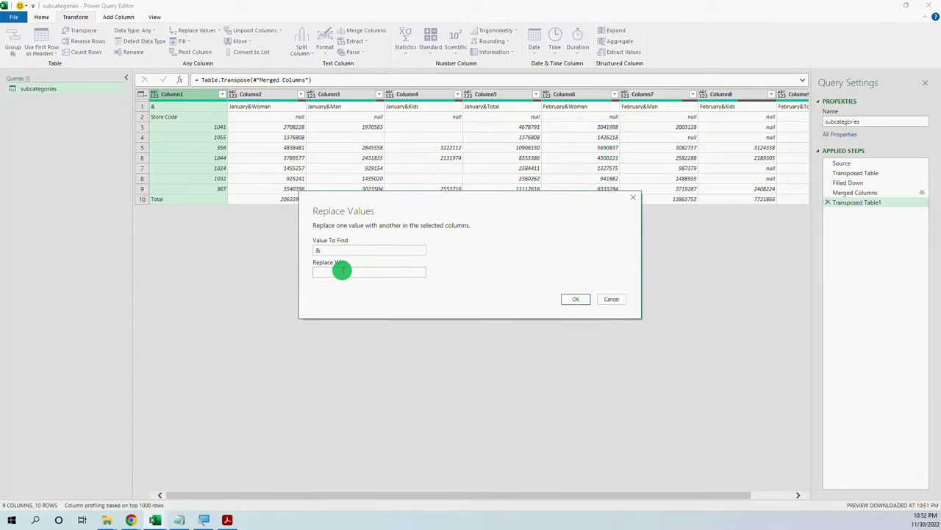
click(341, 272)
click(573, 298)
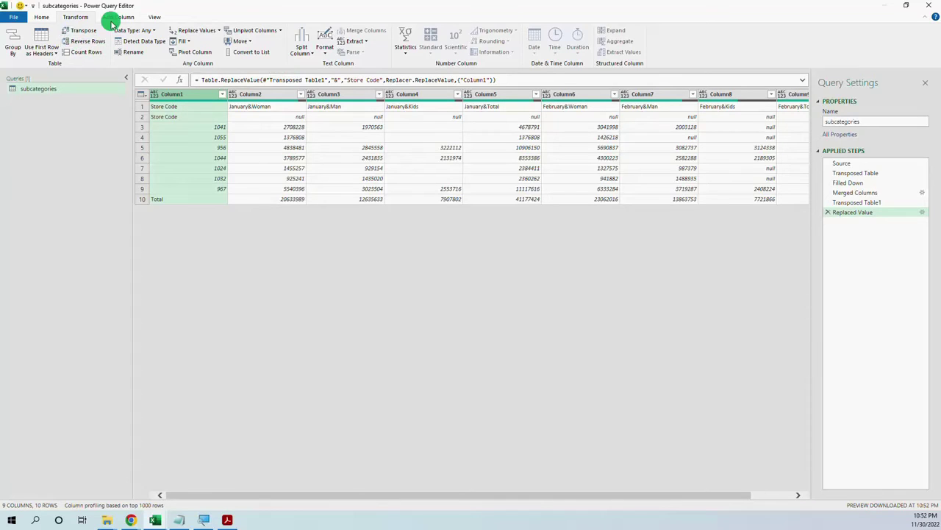
Promote the first row to headers and unpivot all columns except Store Code
click(44, 18)
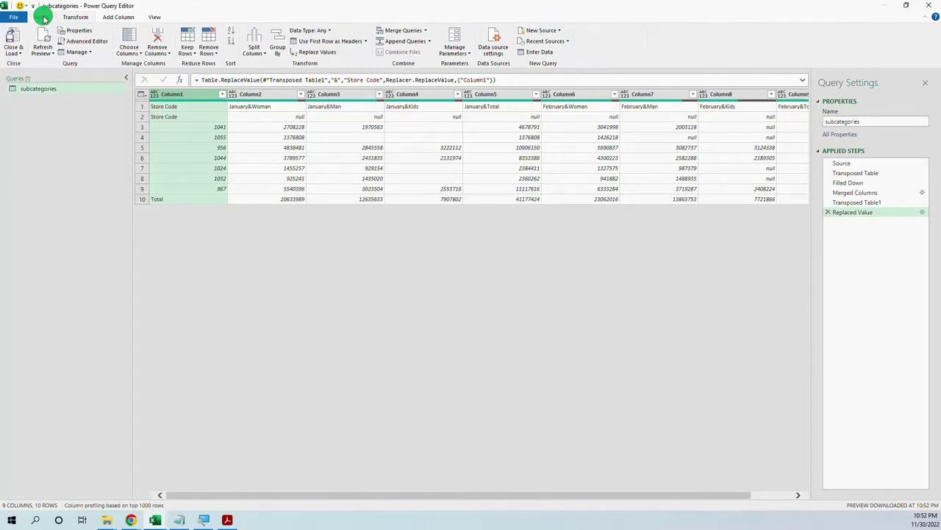
click(326, 41)
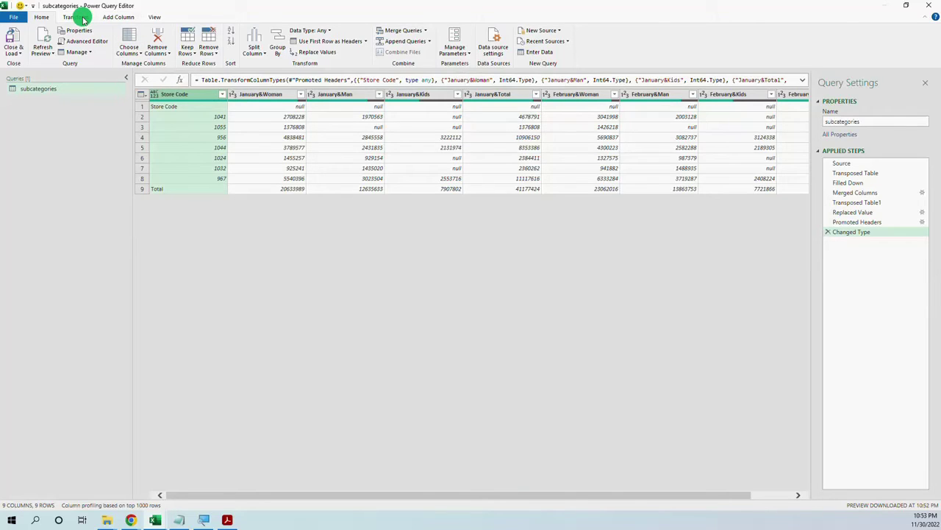
click(81, 18)
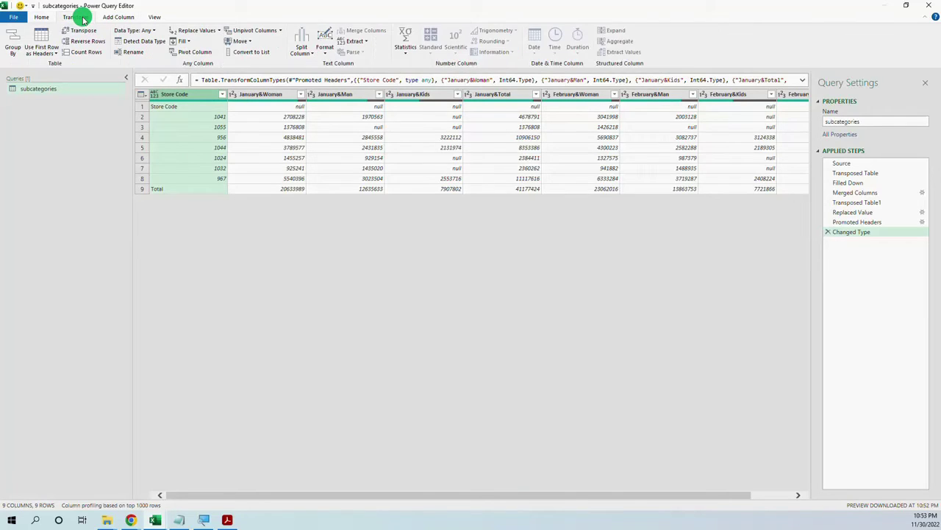
click(280, 32)
click(288, 52)
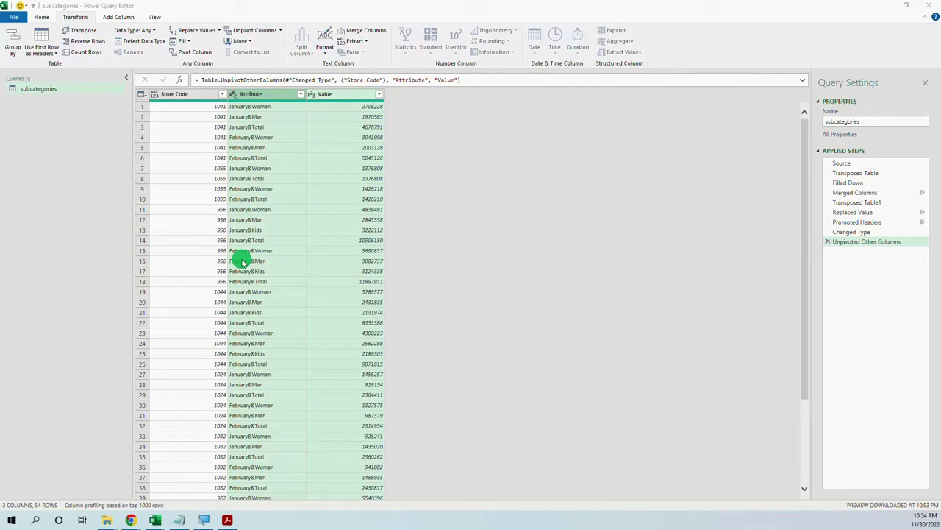
click(270, 96)
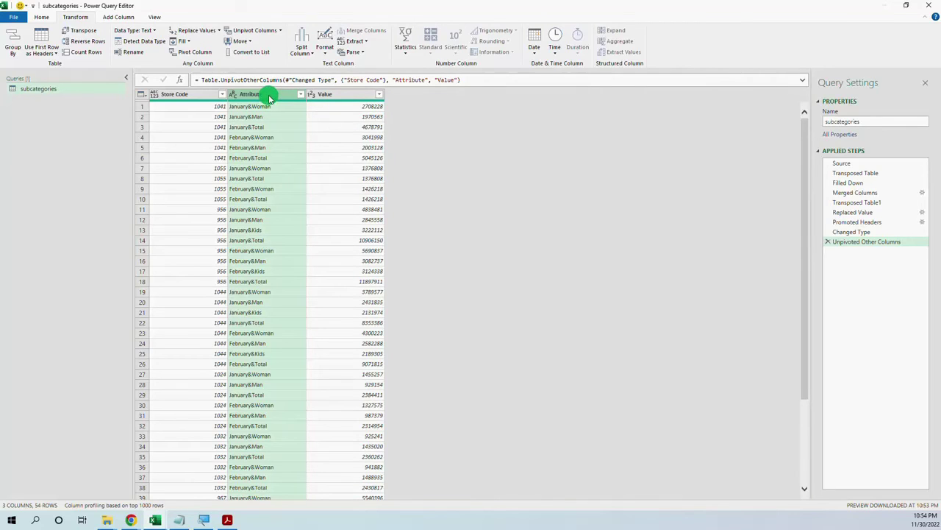
Split Attribute on the '&' delimiter into columns named Month and Section
right_click(269, 98)
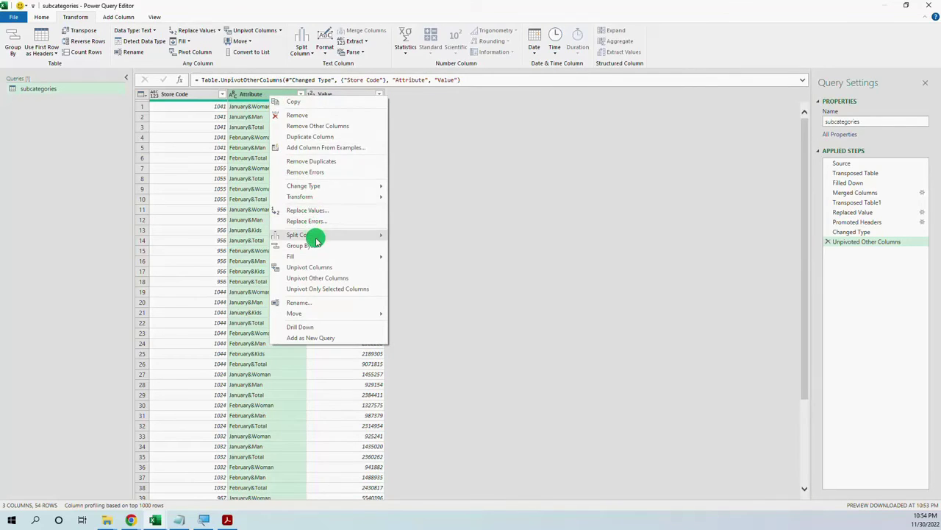
mouse_move(316, 237)
click(420, 237)
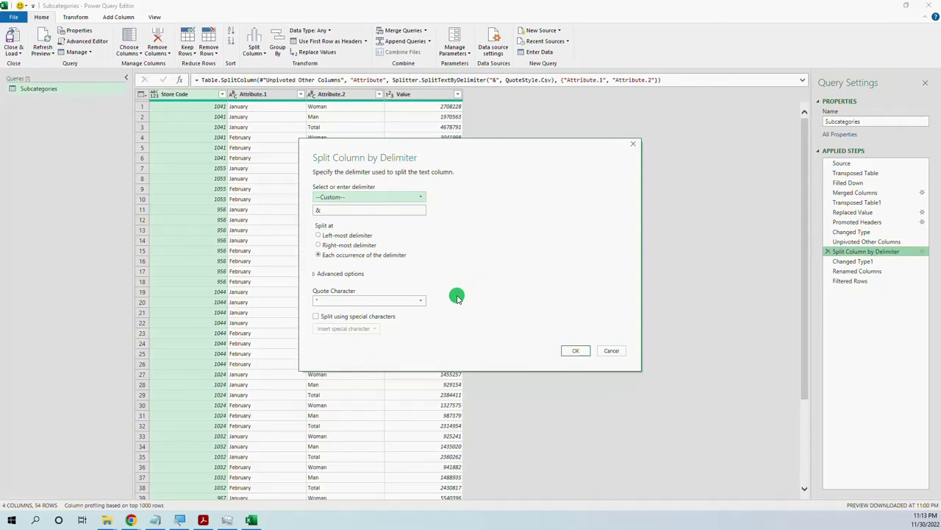
click(575, 351)
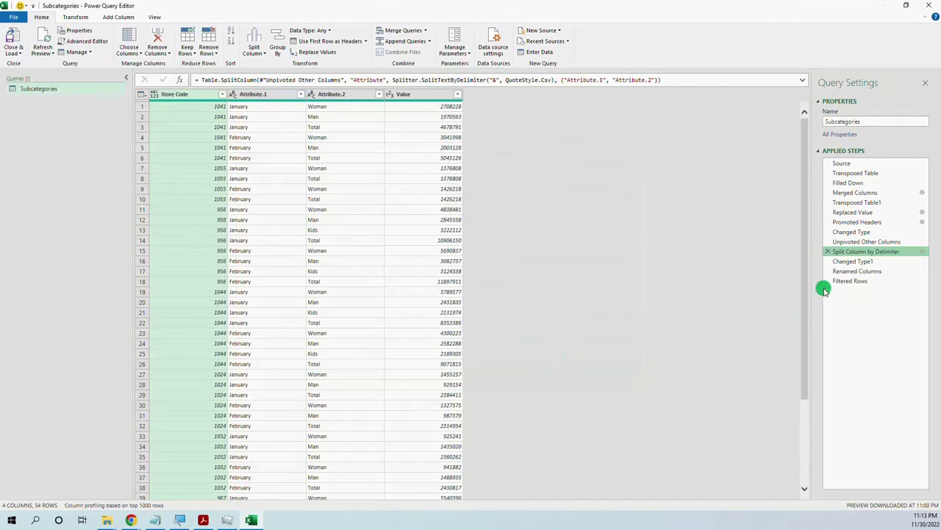
click(855, 270)
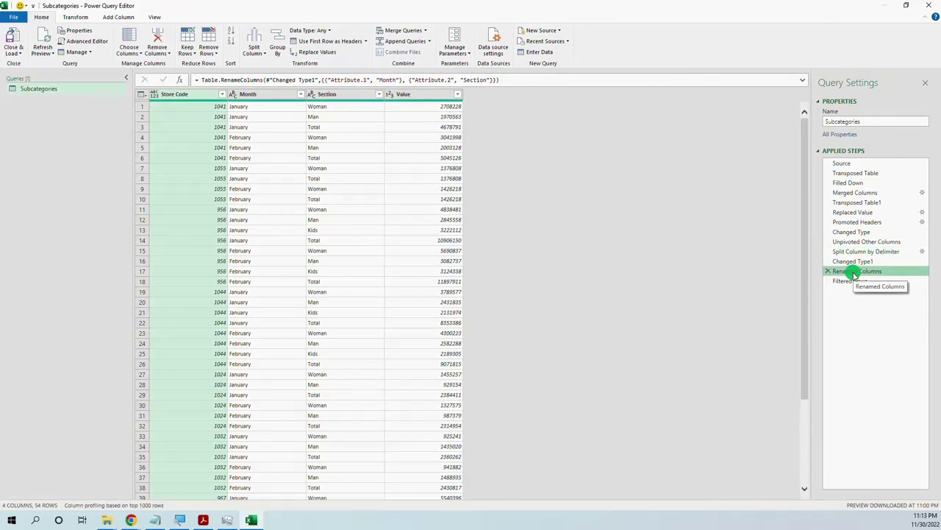